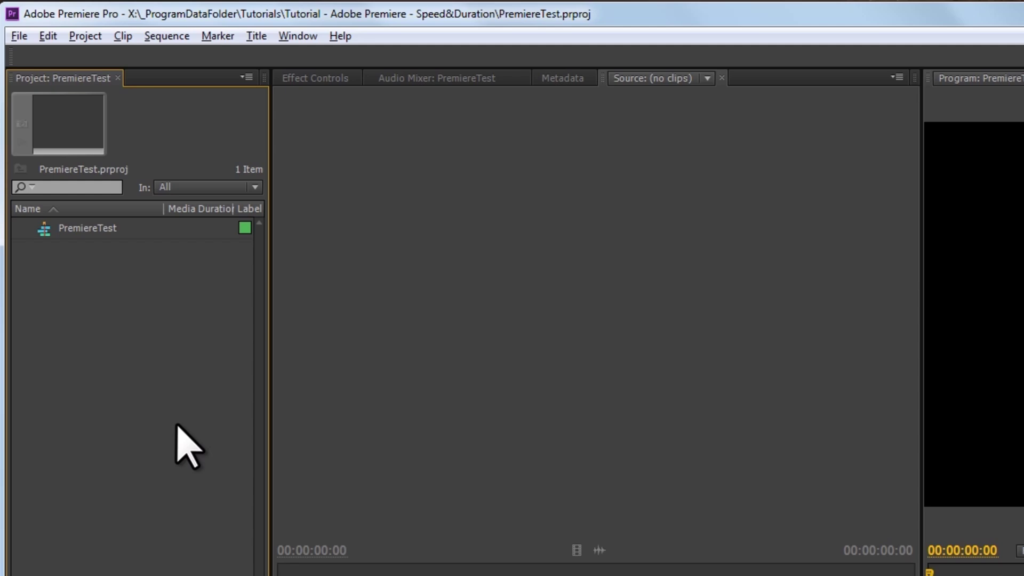
# Step: Import PremiereTest.mp4 into the project from the Import dialog
pyautogui.doubleClick(177, 425)
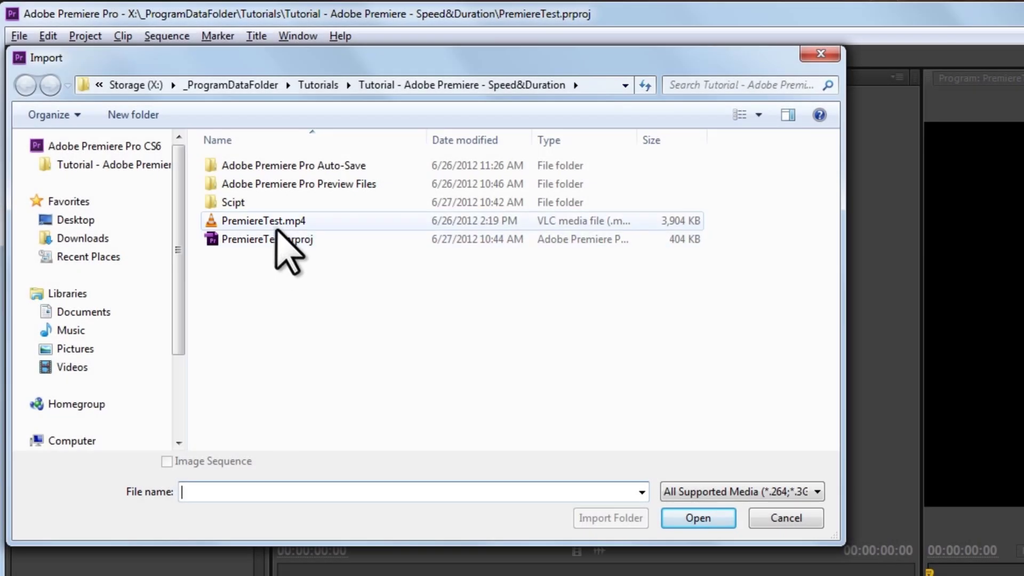
pyautogui.click(273, 221)
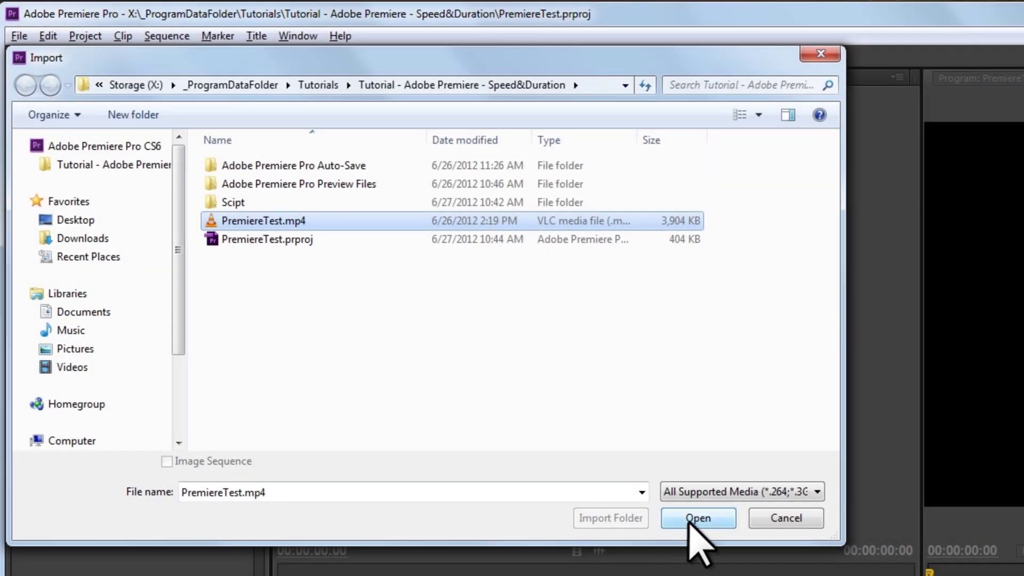
pyautogui.click(692, 517)
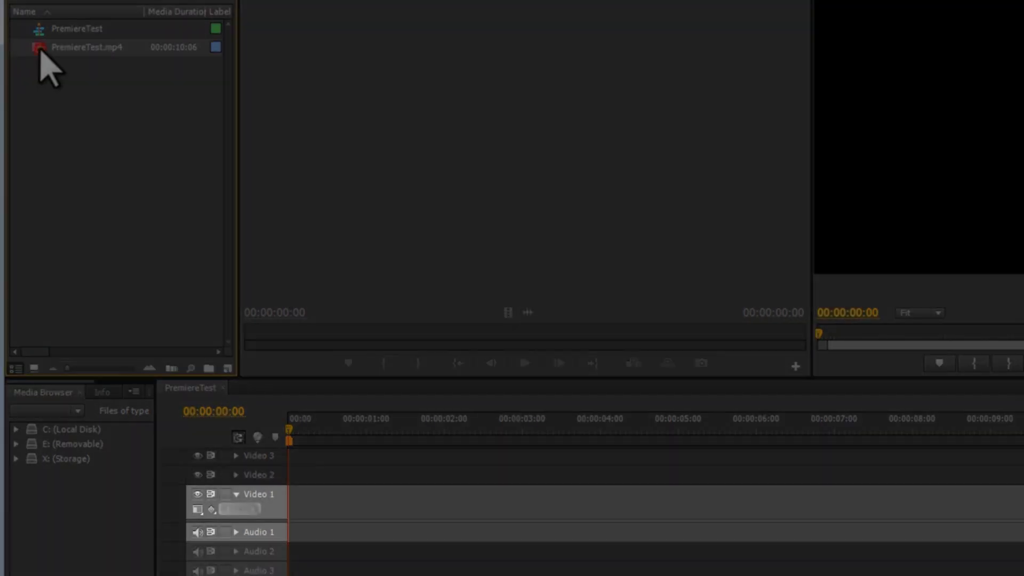
# Step: Drag PremiereTest.mp4 from the Project panel onto the PremiereTest sequence timeline
pyautogui.moveTo(42, 50)
pyautogui.mouseDown()
pyautogui.moveTo(319, 480)
pyautogui.moveTo(290, 504)
pyautogui.mouseUp()
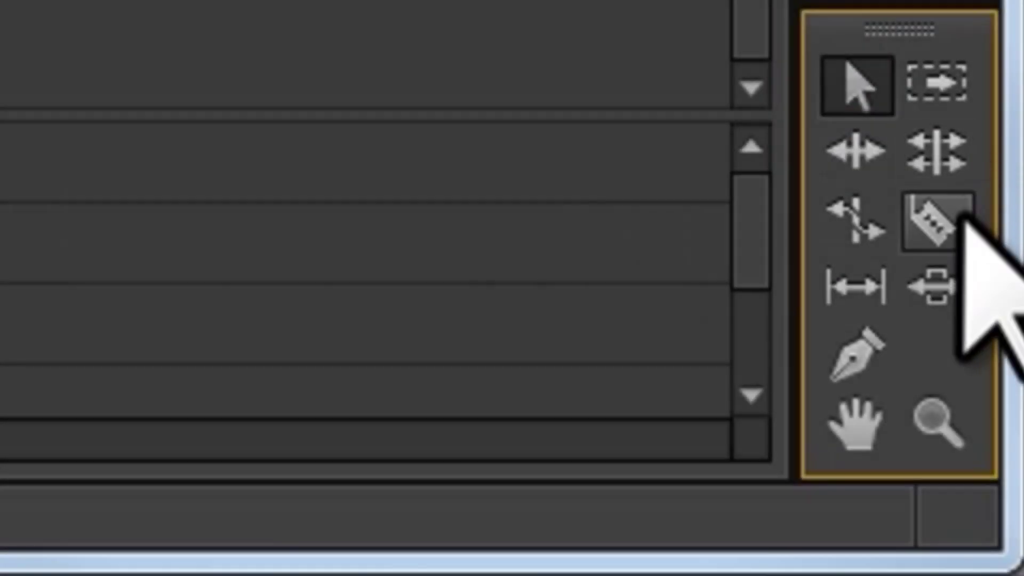
# Step: Select the Razor tool in the Tools panel
pyautogui.click(964, 226)
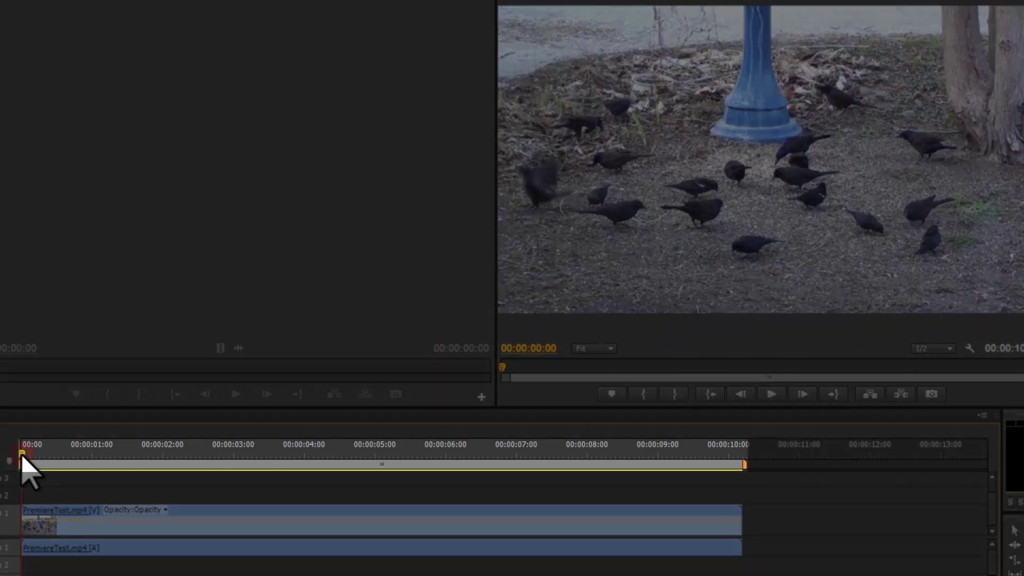
# Step: Razor-cut the clip at 00:00:04:00 and again near 00:00:05:02
pyautogui.moveTo(21, 453)
pyautogui.mouseDown()
pyautogui.moveTo(345, 462)
pyautogui.moveTo(305, 465)
pyautogui.mouseUp()
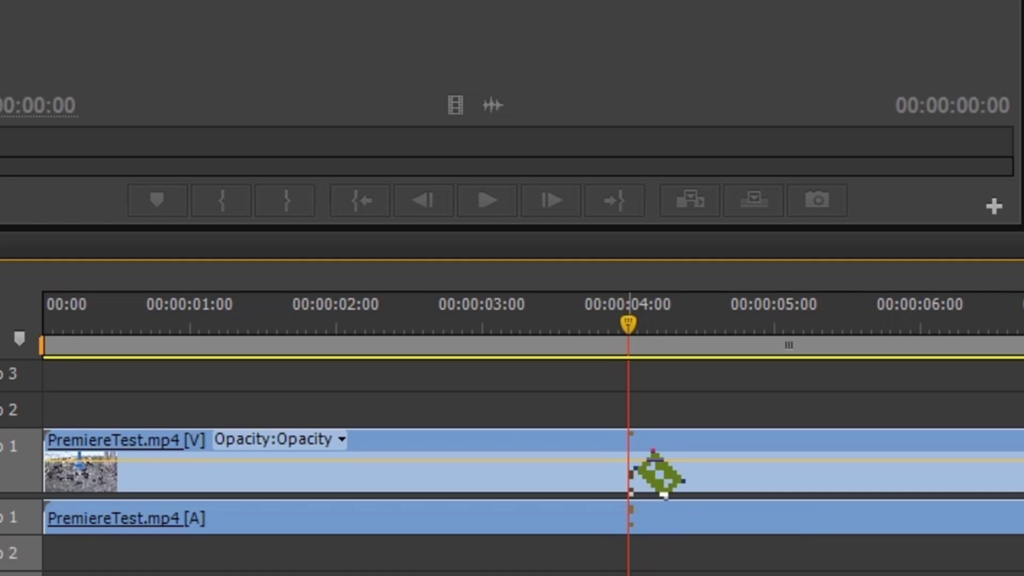
pyautogui.click(631, 472)
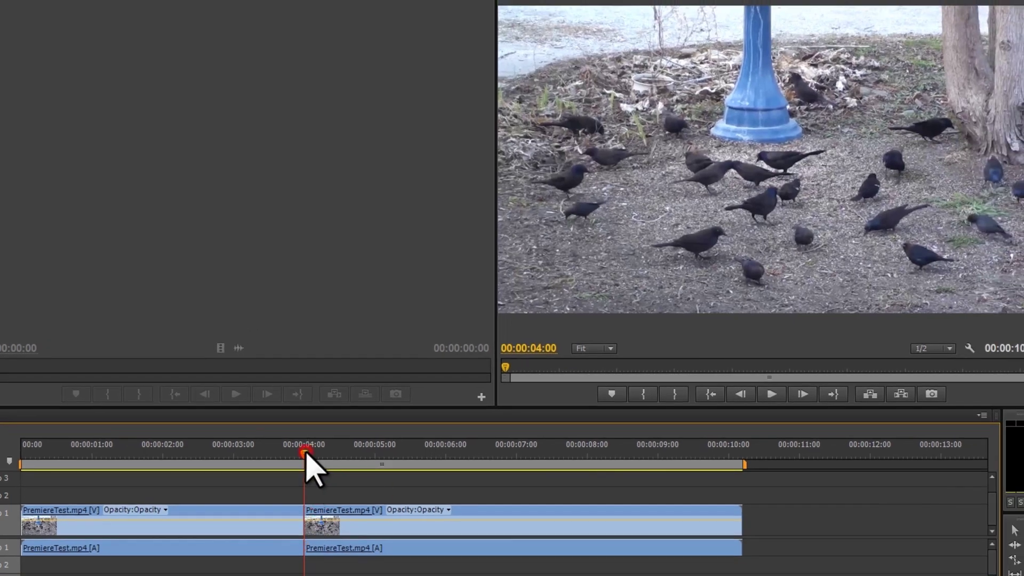
pyautogui.moveTo(306, 455)
pyautogui.mouseDown()
pyautogui.moveTo(345, 455)
pyautogui.moveTo(516, 365)
pyautogui.mouseUp()
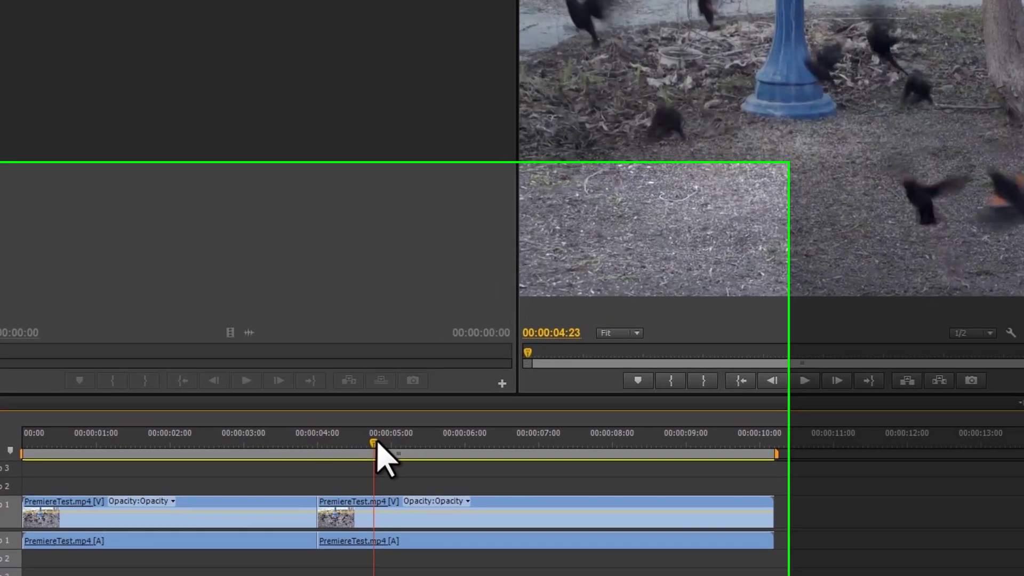
pyautogui.press('c')
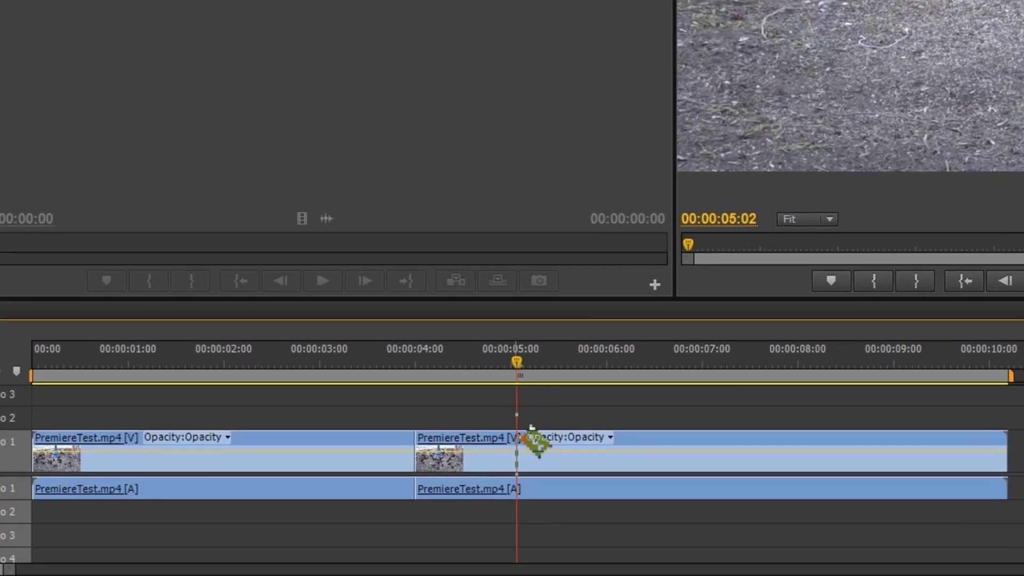
pyautogui.click(518, 460)
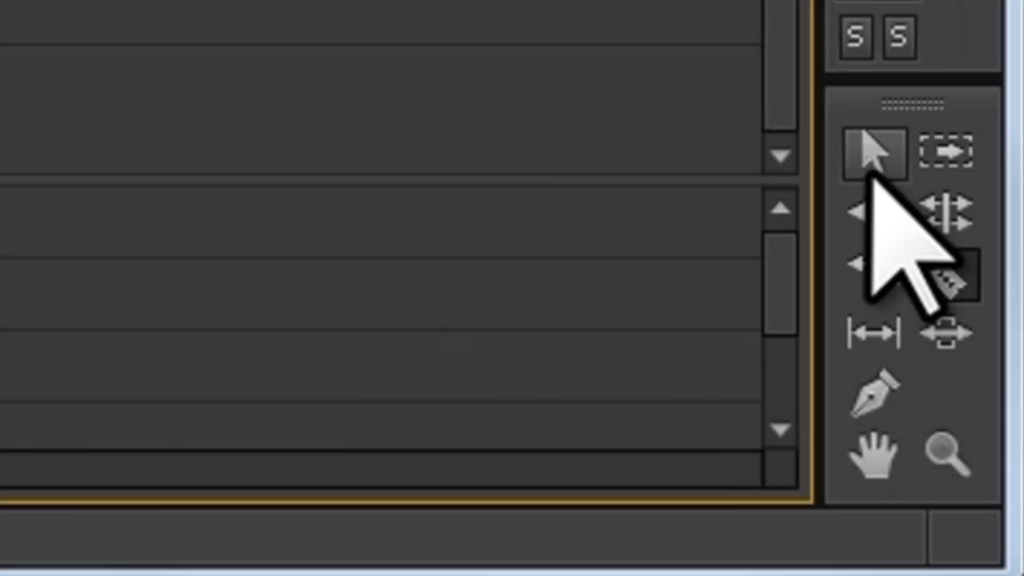
# Step: Select the short middle piece between four and five seconds with the Selection tool
pyautogui.click(873, 164)
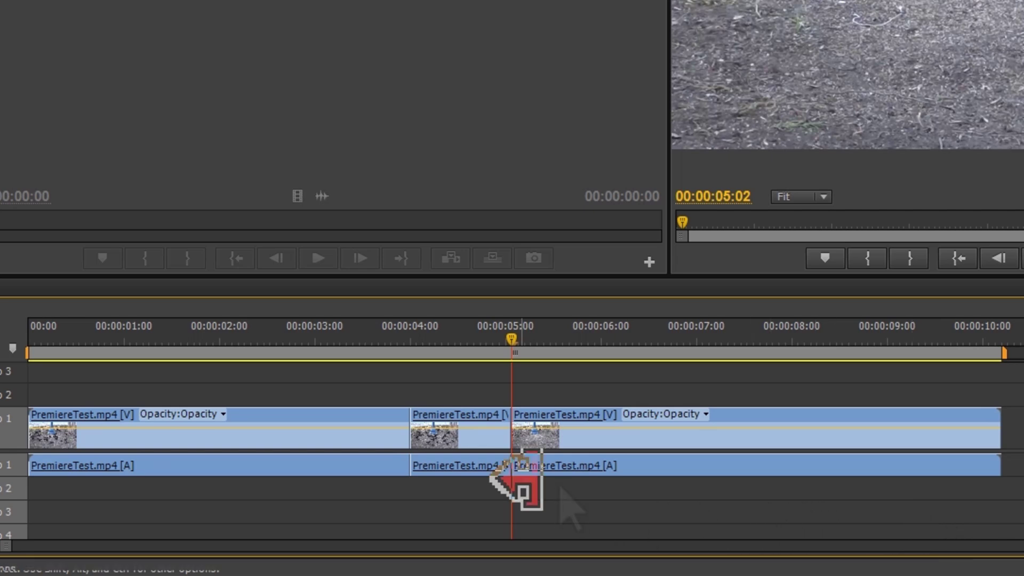
pyautogui.click(450, 413)
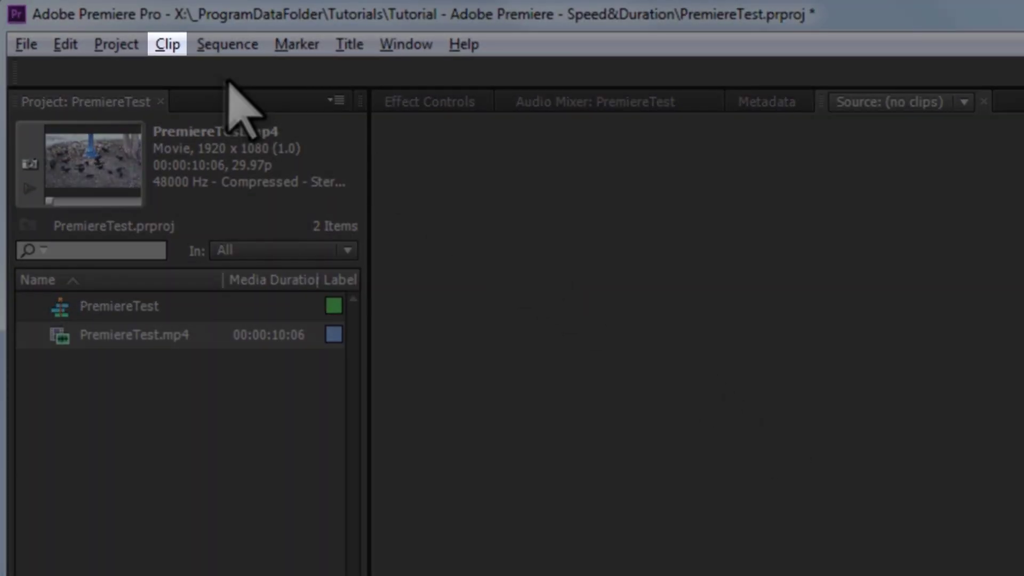
# Step: Open Clip Speed / Duration for the middle piece, showing 100% speed and 1:02 duration
pyautogui.click(169, 45)
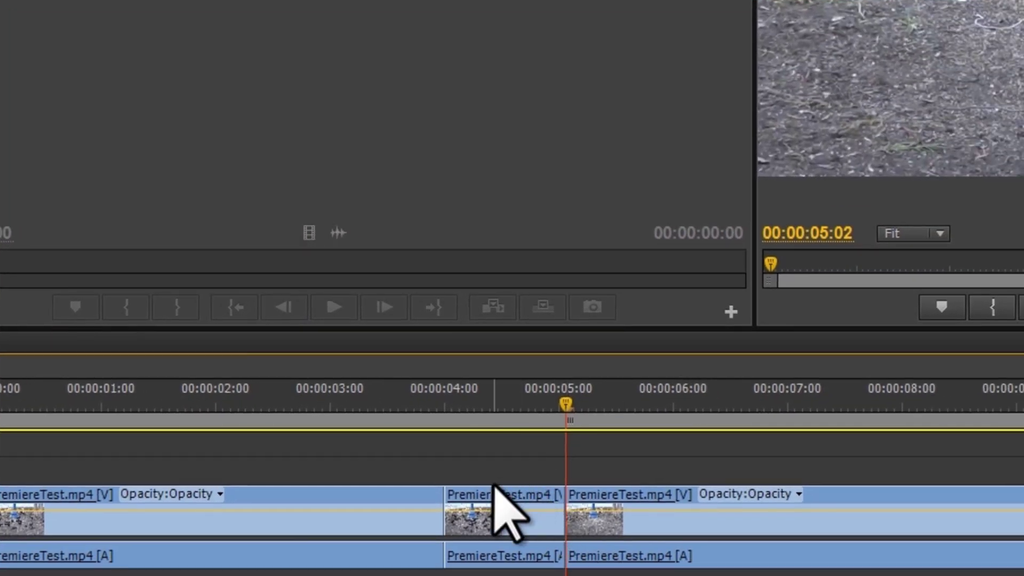
pyautogui.rightClick(488, 497)
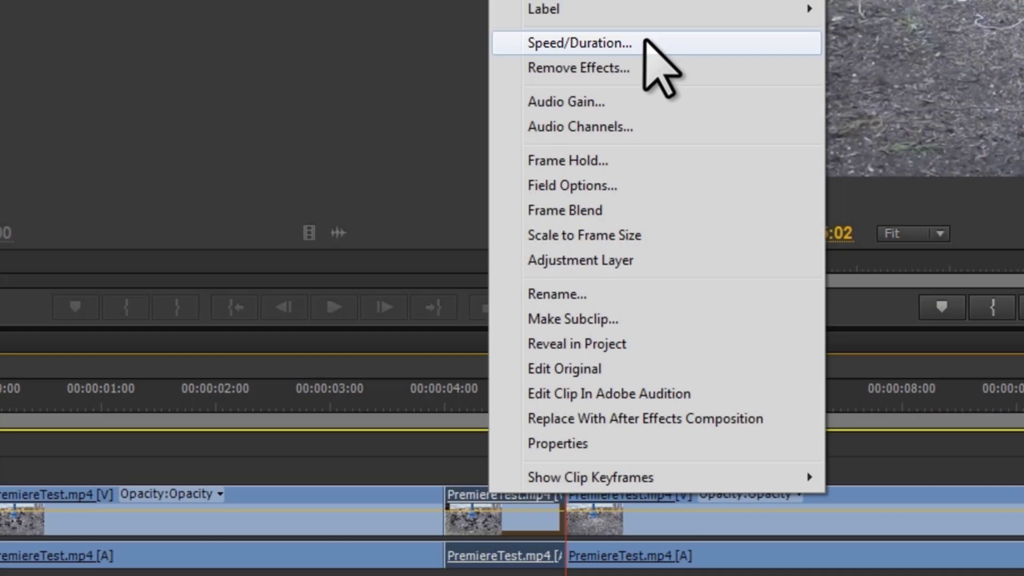
pyautogui.click(645, 41)
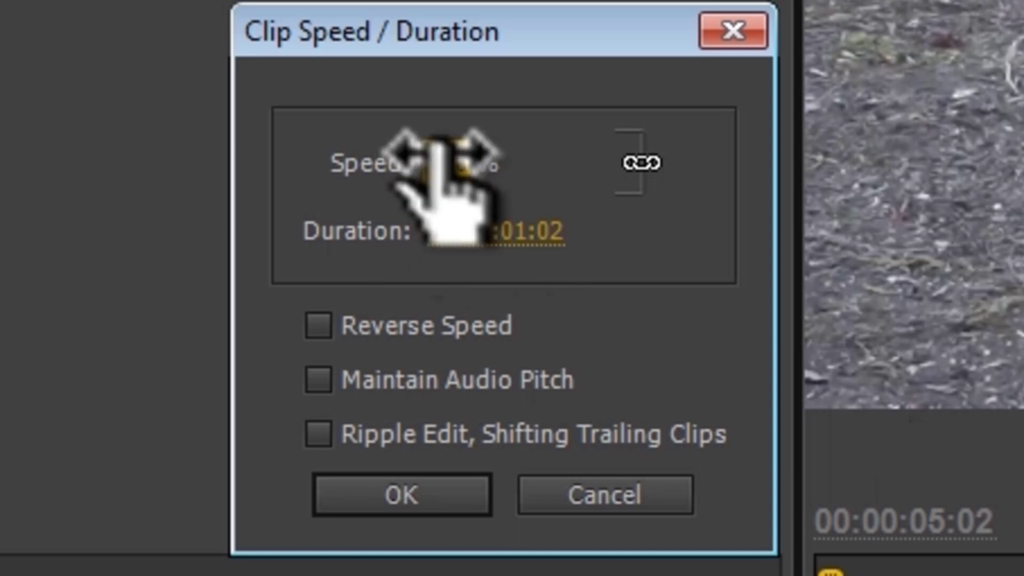
# Step: Scrub the middle clip's Speed to 94.3% (1:03 duration) and make the field editable
pyautogui.click(448, 162)
pyautogui.moveTo(453, 162)
pyautogui.mouseDown()
pyautogui.moveTo(560, 162)
pyautogui.moveTo(329, 166)
pyautogui.mouseUp()
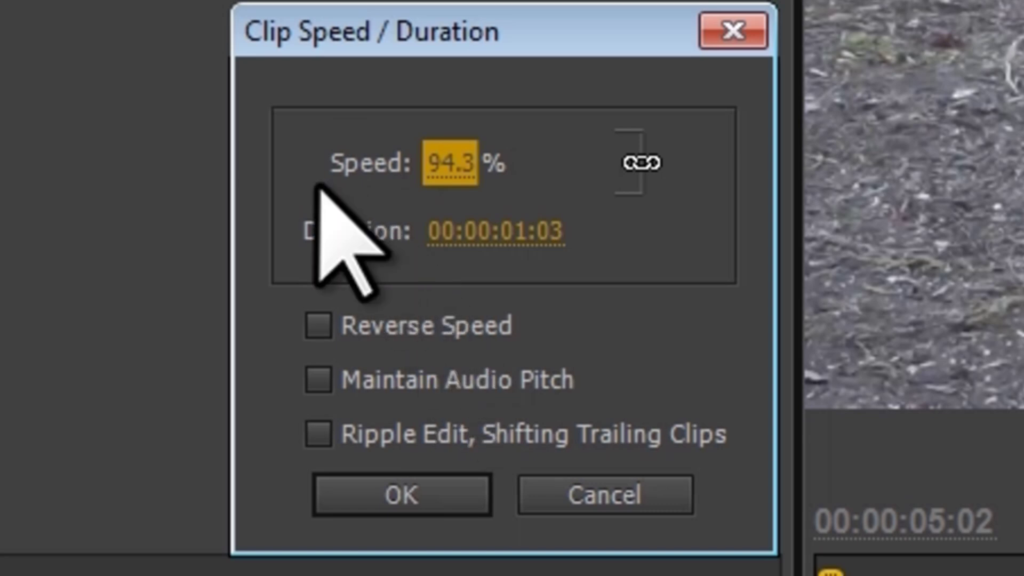
pyautogui.click(440, 163)
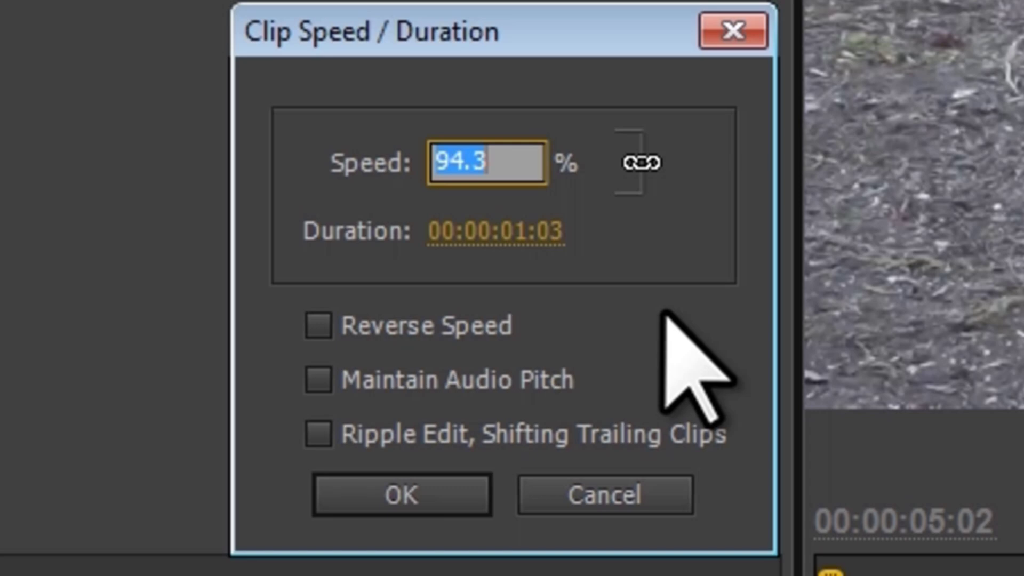
pyautogui.write('25')
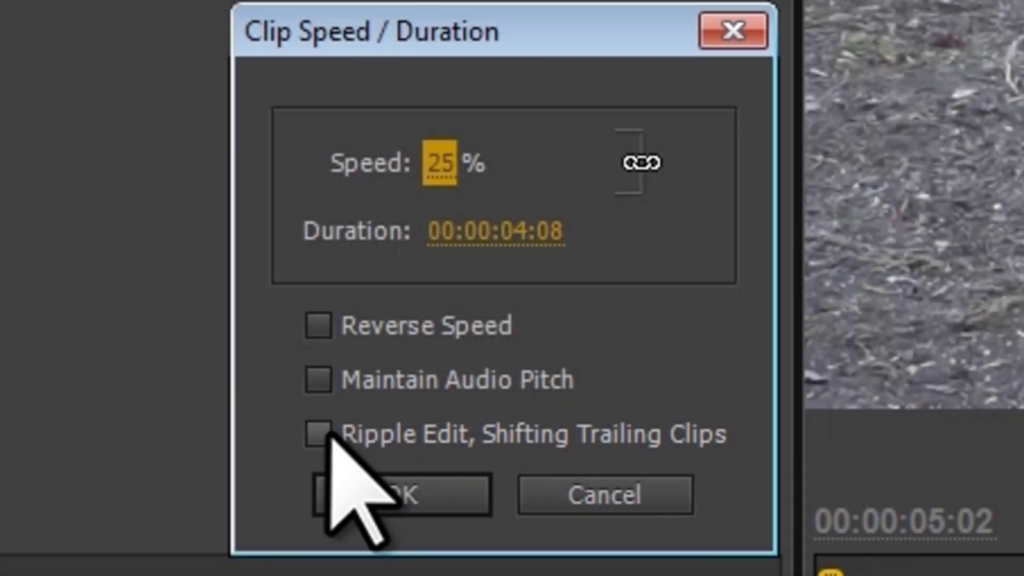
# Step: Enable Ripple Edit, Shifting Trailing Clips and apply the 25% speed
pyautogui.click(319, 433)
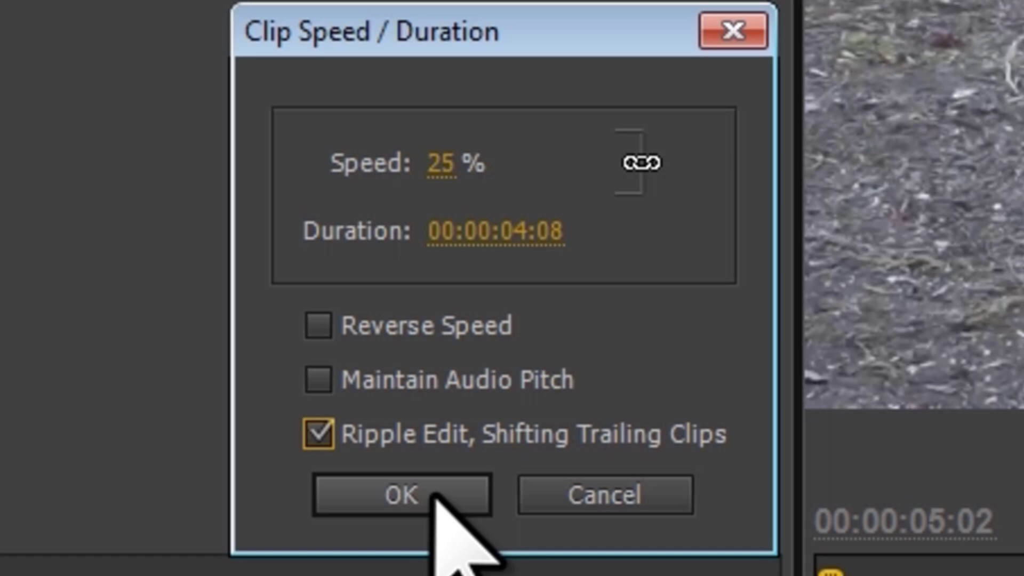
pyautogui.click(434, 493)
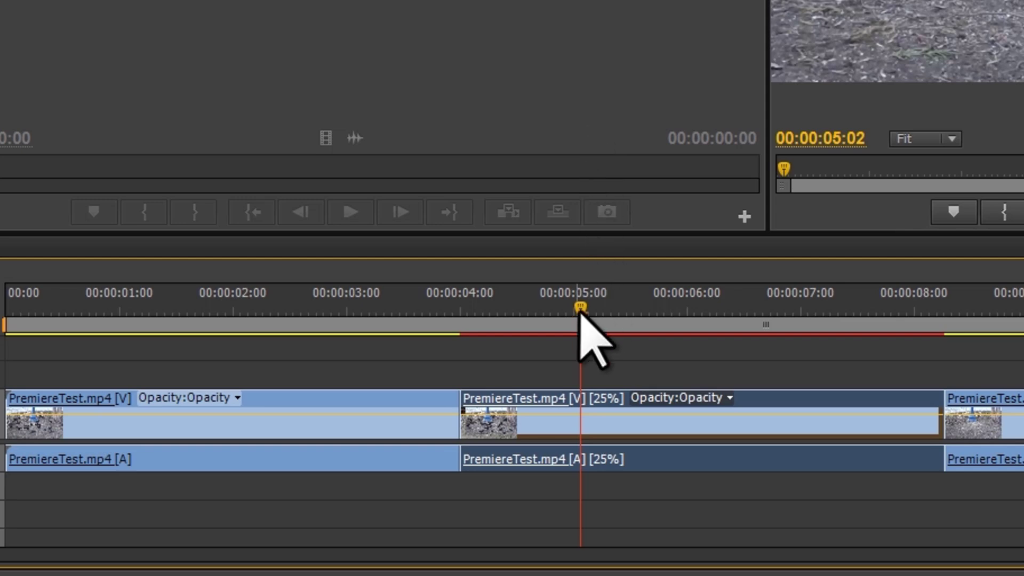
# Step: Drag the playhead back to the start of the 13:12 sequence
pyautogui.moveTo(581, 309); pyautogui.dragTo(4, 314)
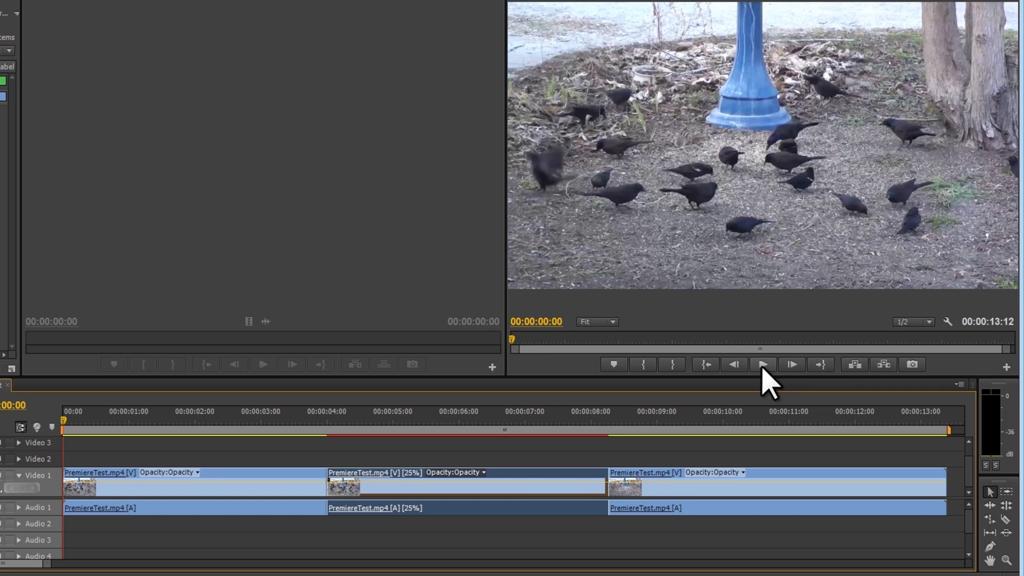
pyautogui.click(763, 365)
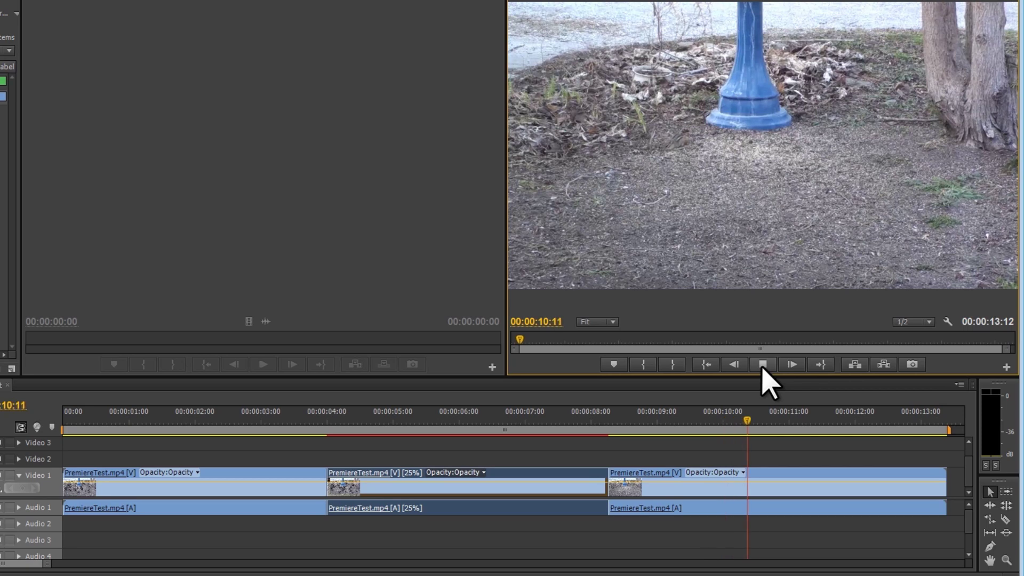
pyautogui.click(763, 366)
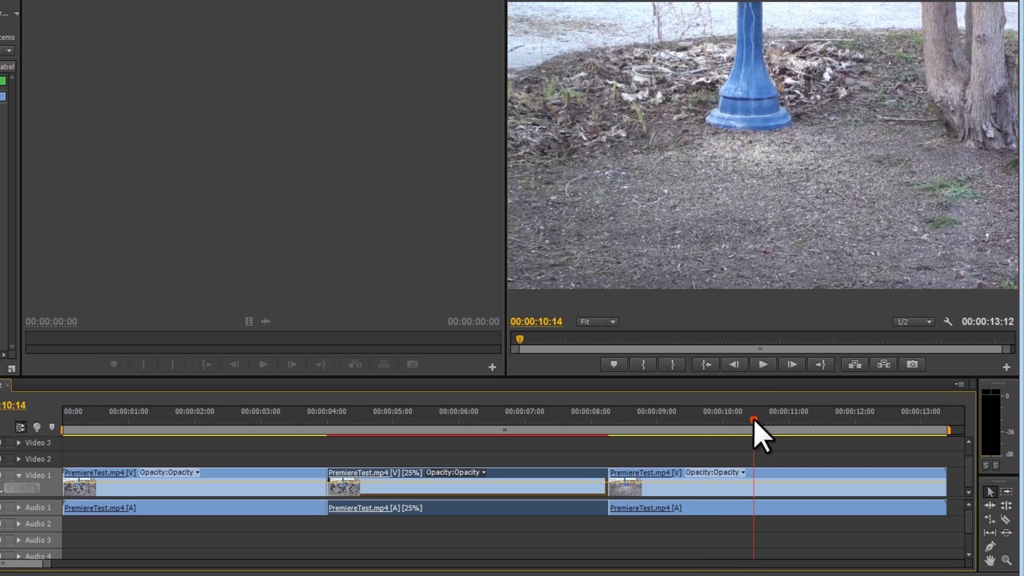
pyautogui.moveTo(754, 422); pyautogui.dragTo(54, 439)
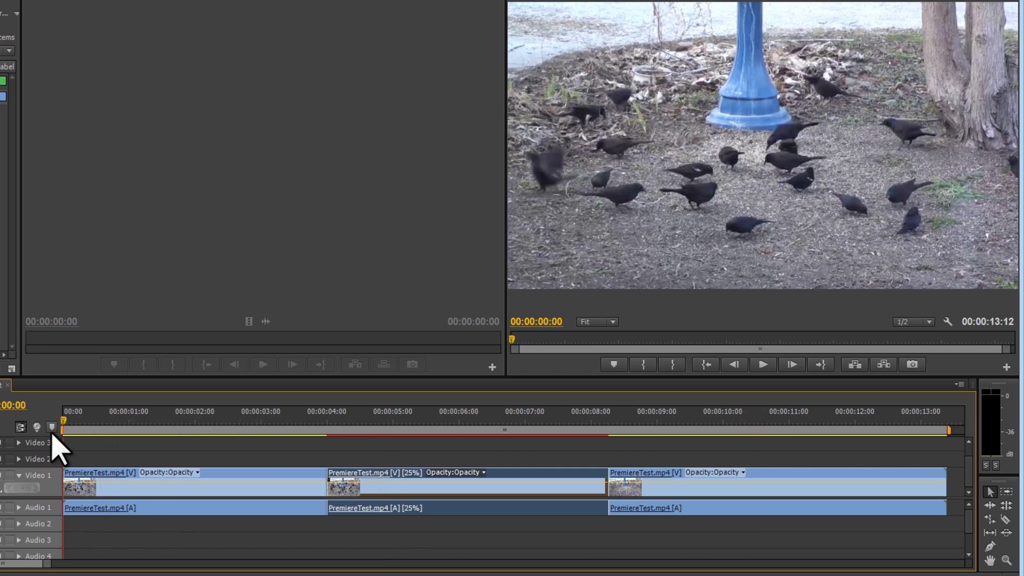